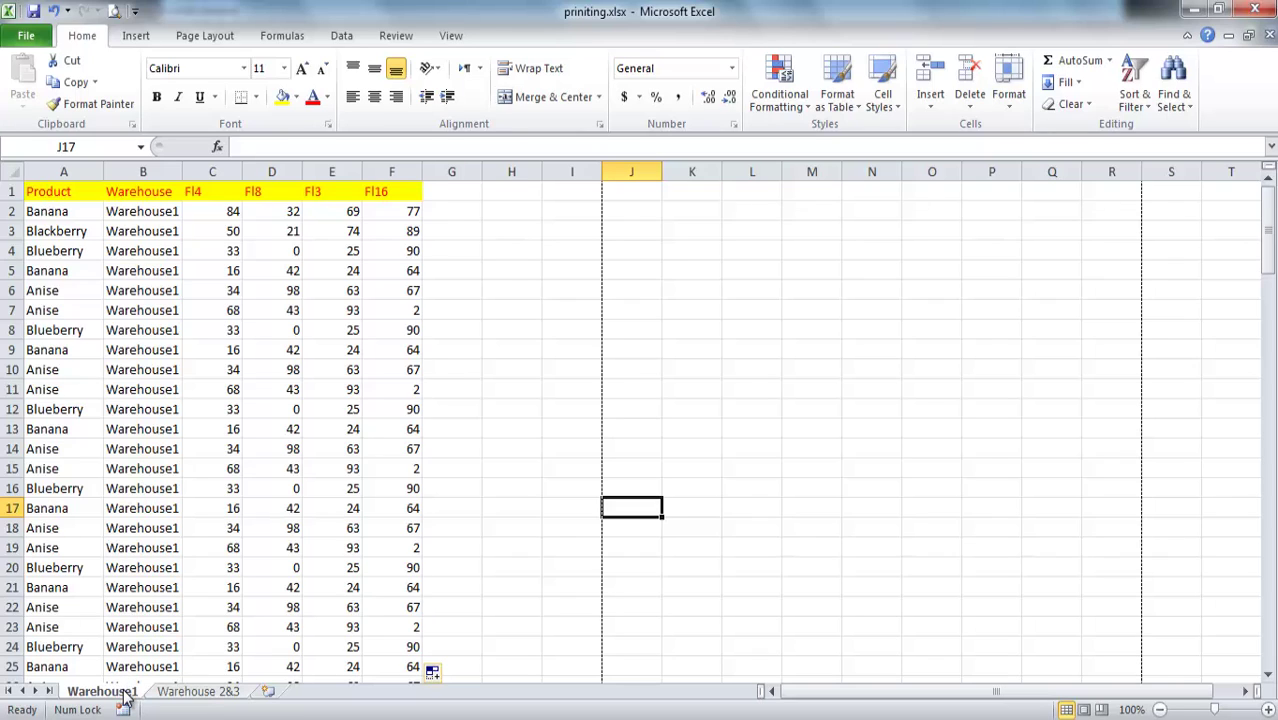
Preview the printout of the Warehouse1 sheet, checking both pages, and return to the worksheet
left_click(26, 38)
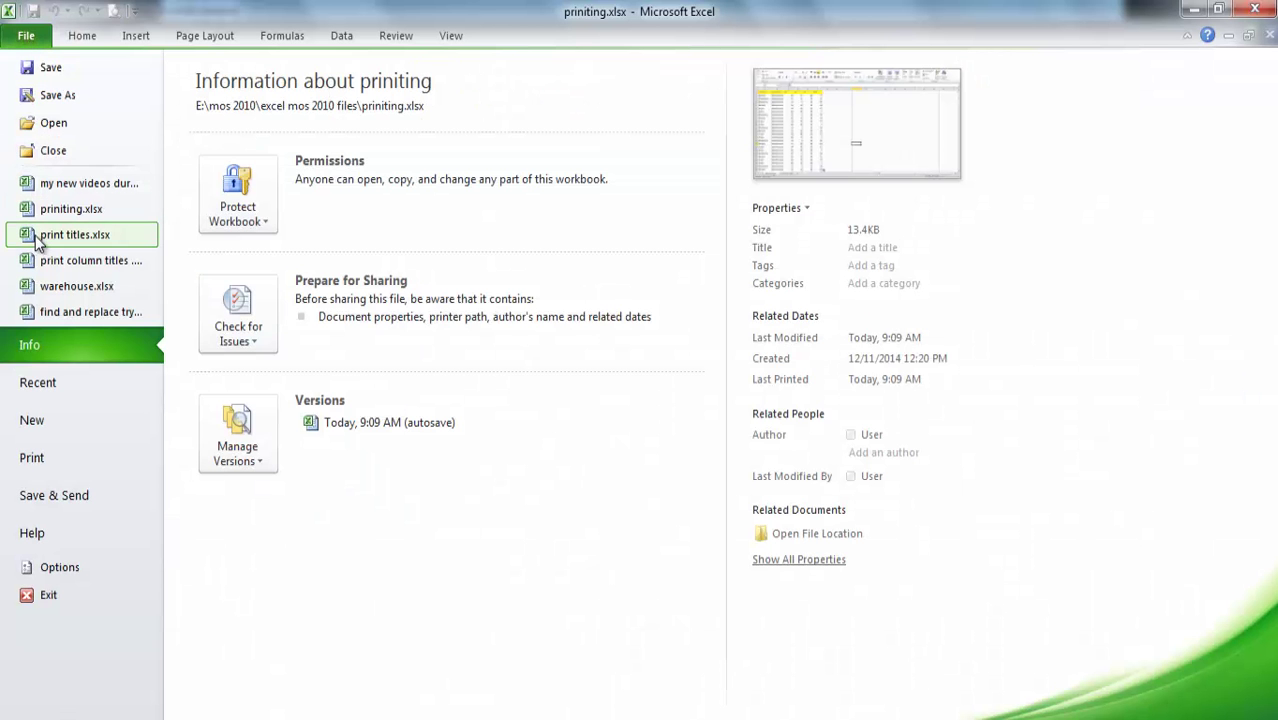
left_click(57, 456)
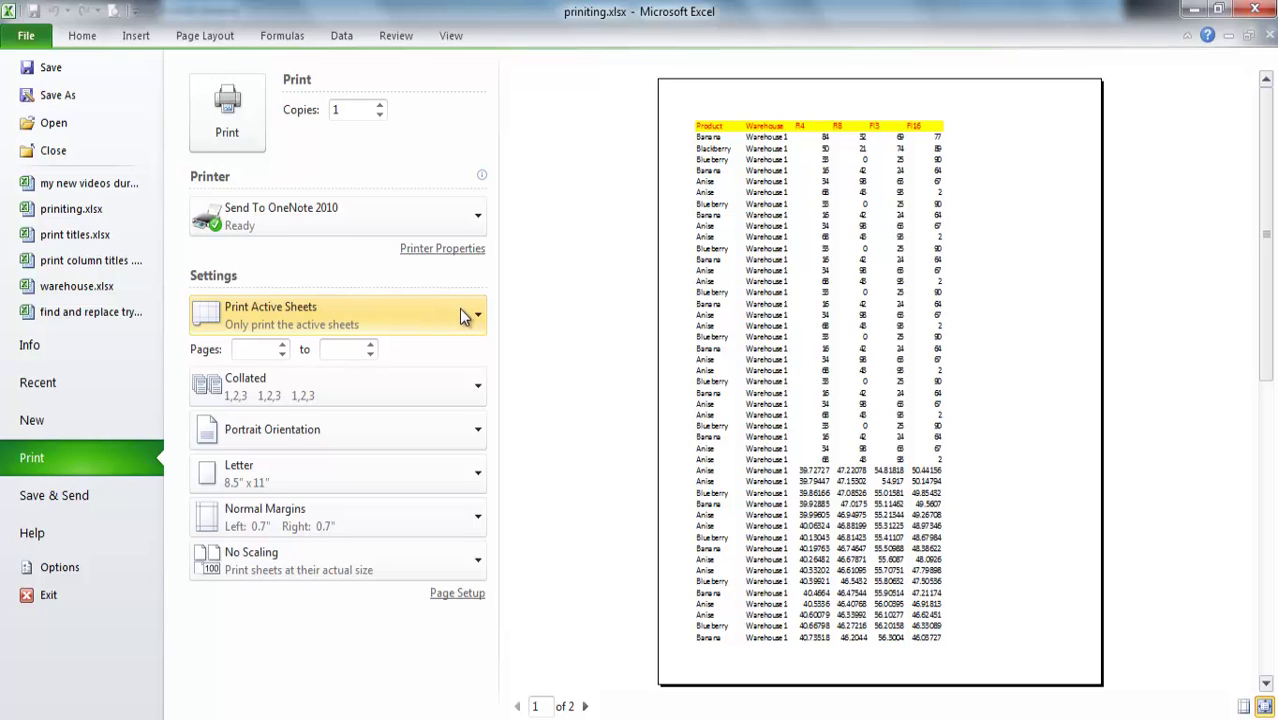
left_click(586, 706)
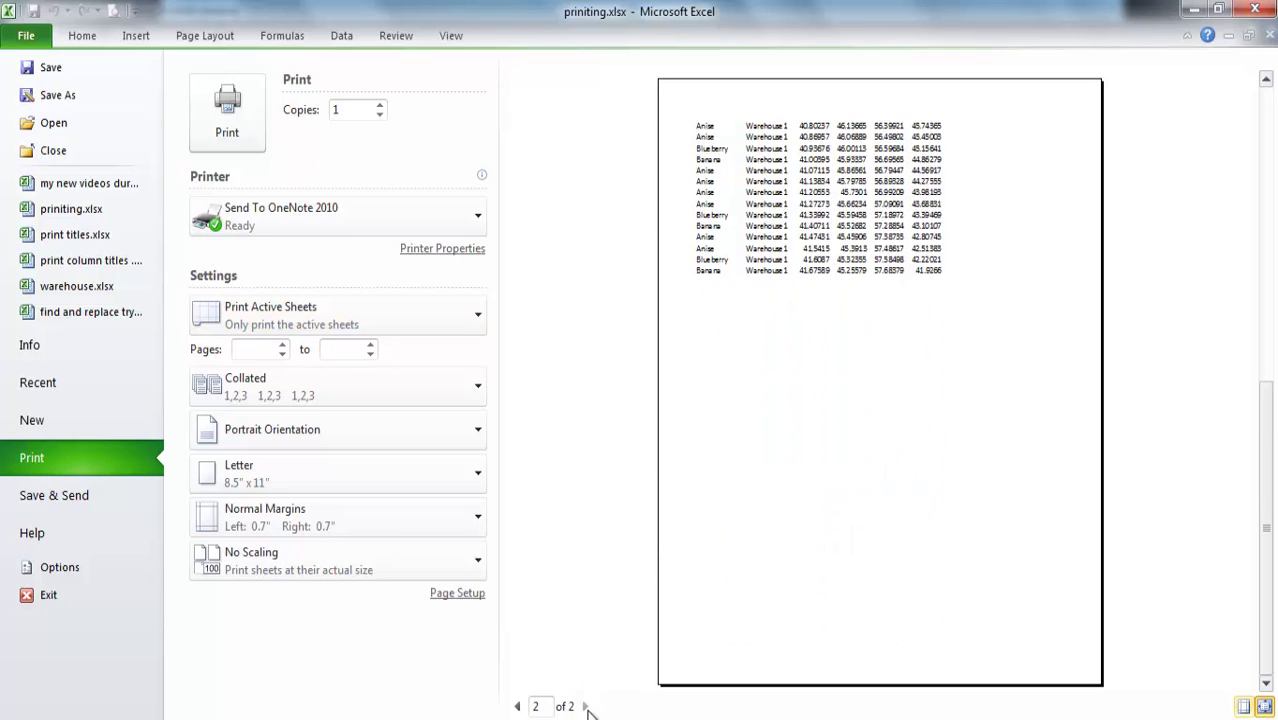
left_click(517, 706)
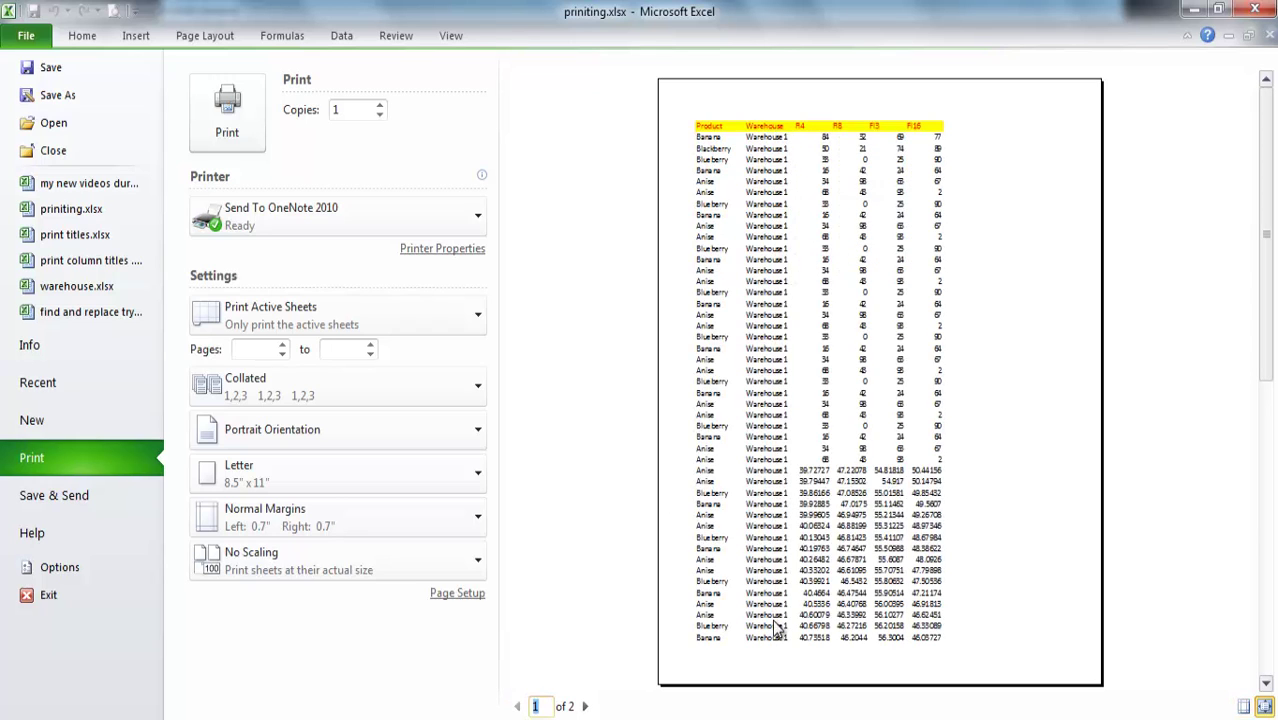
left_click(586, 706)
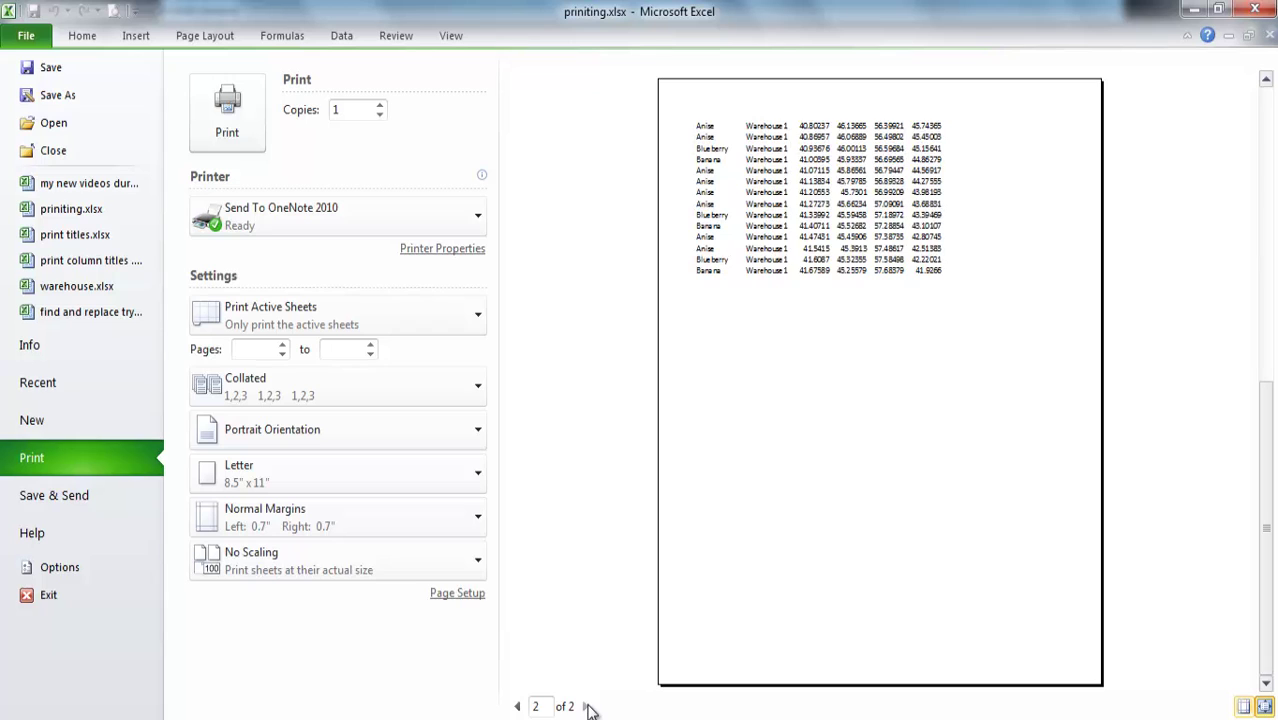
left_click(519, 706)
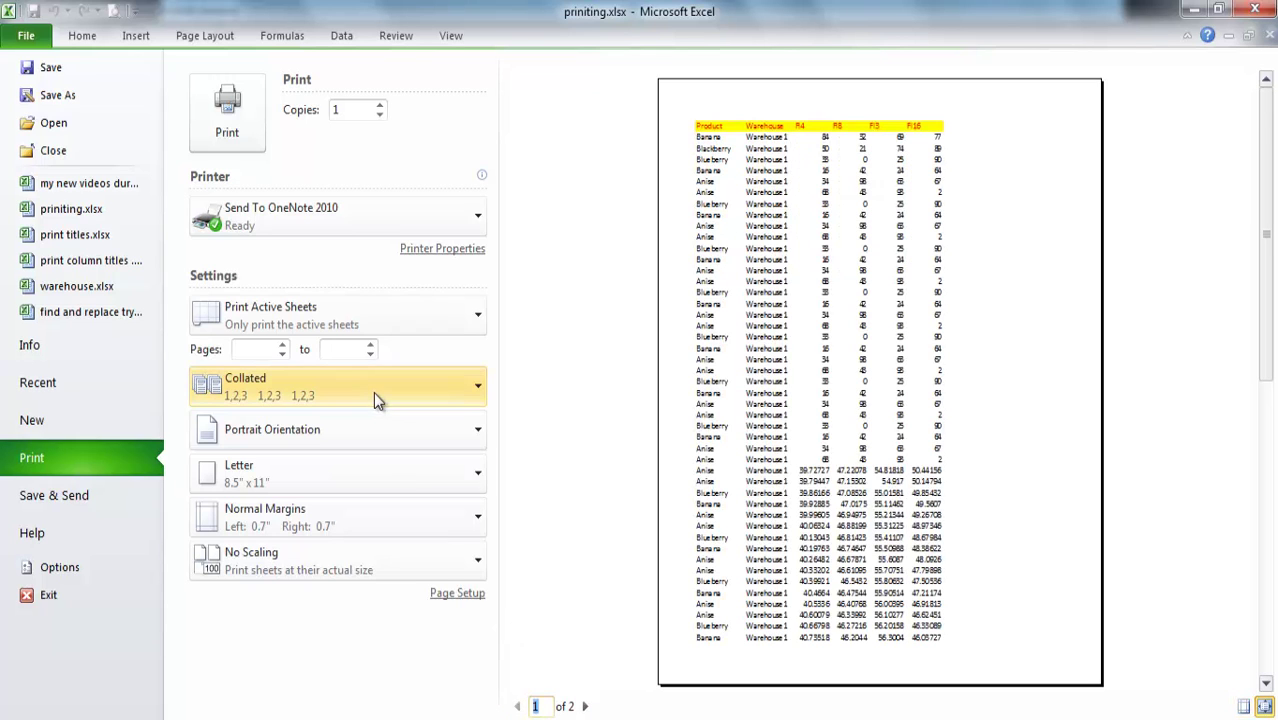
left_click(89, 36)
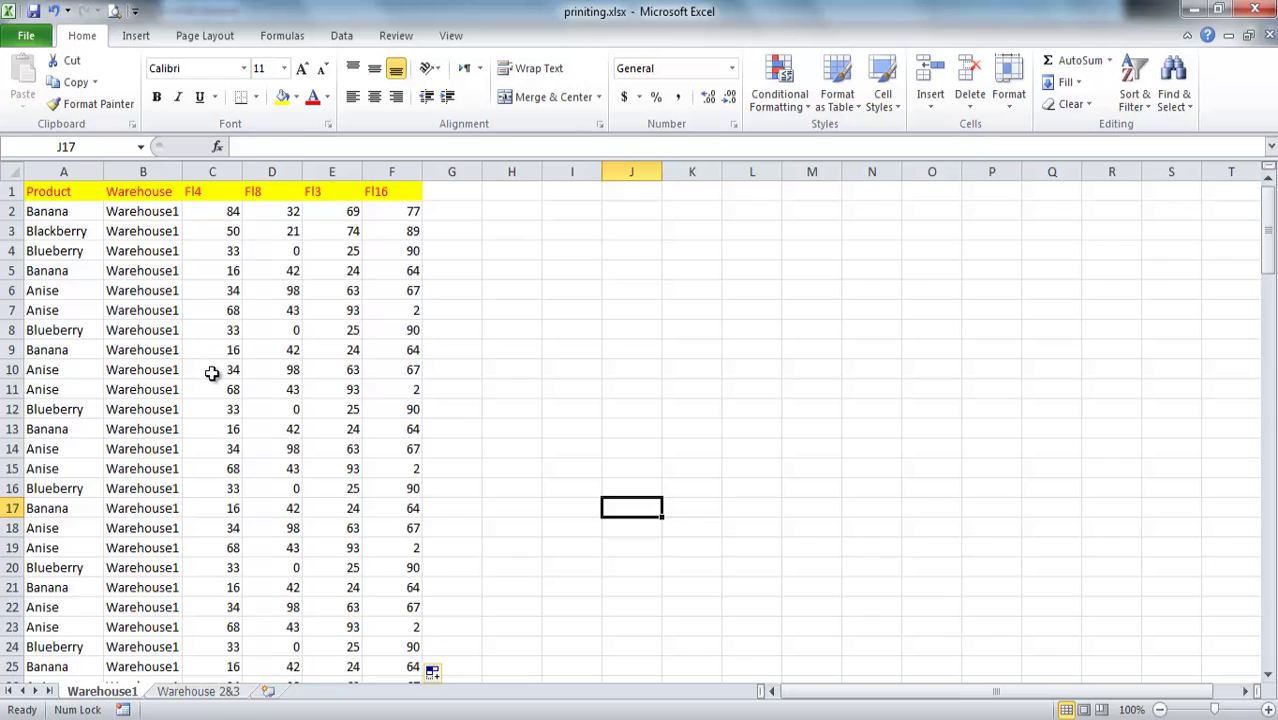
Show the print preview of the Warehouse 2&3 sheet
left_click(205, 691)
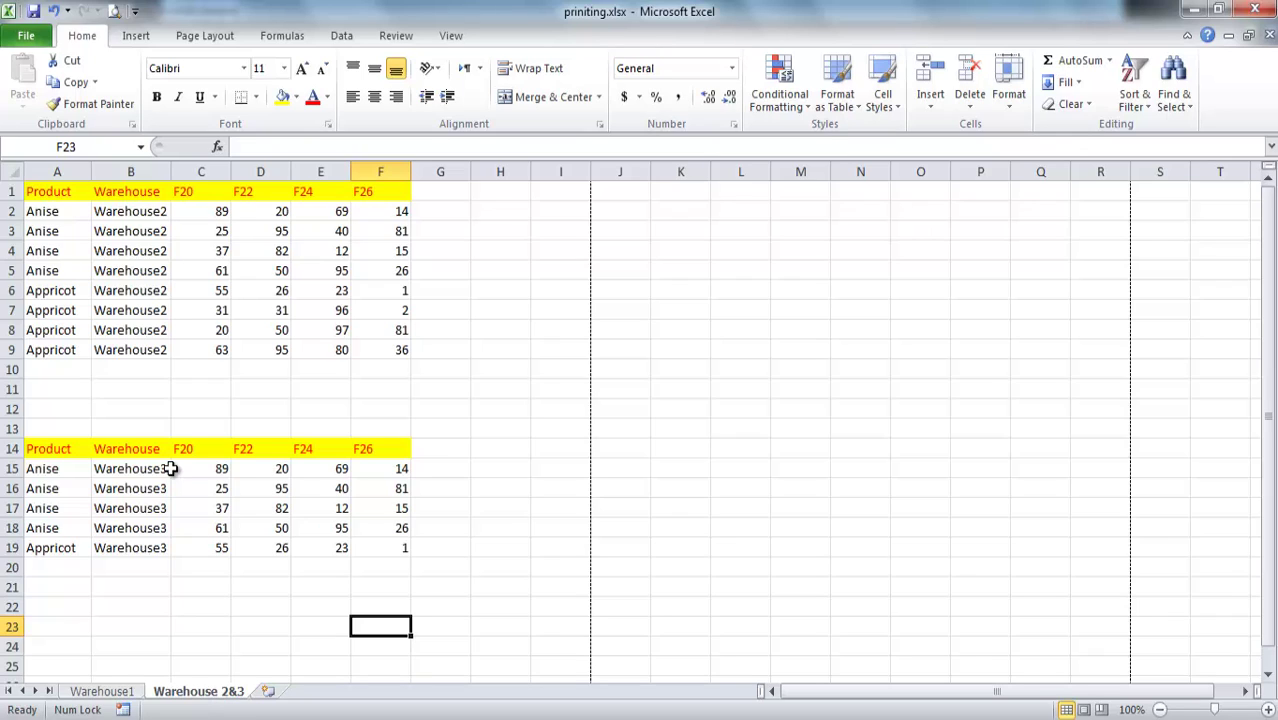
left_click(26, 38)
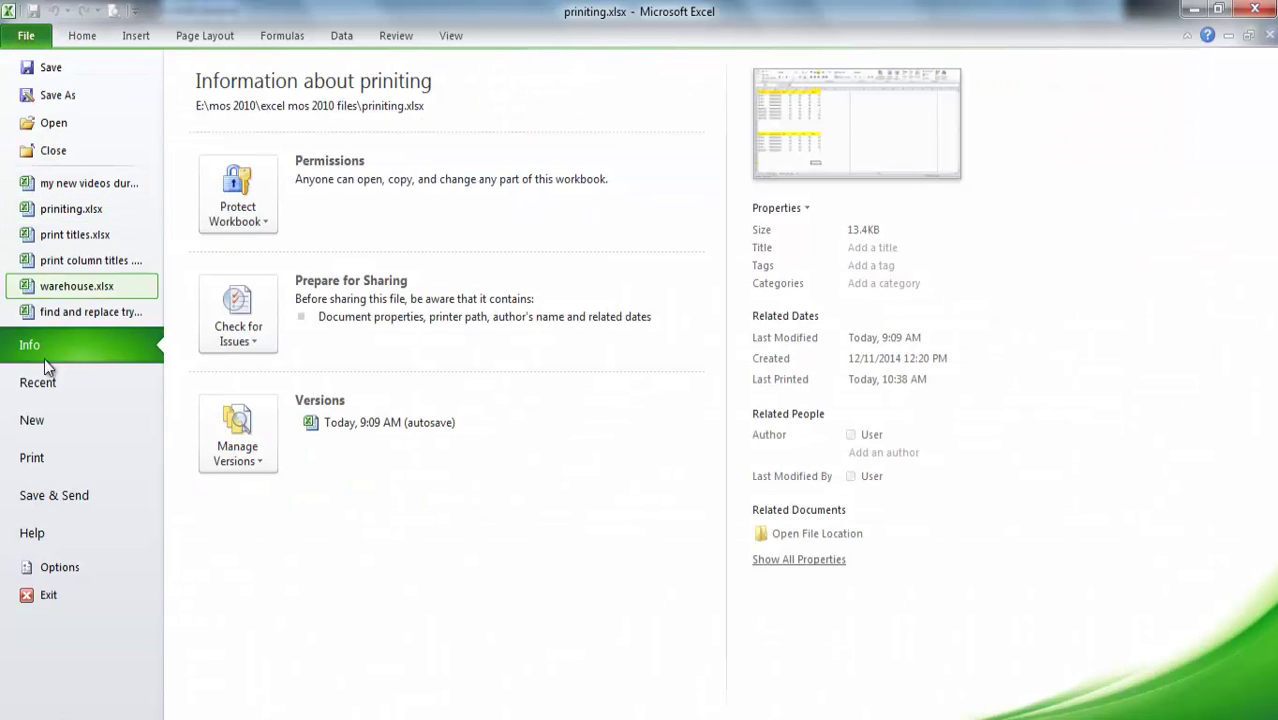
left_click(53, 456)
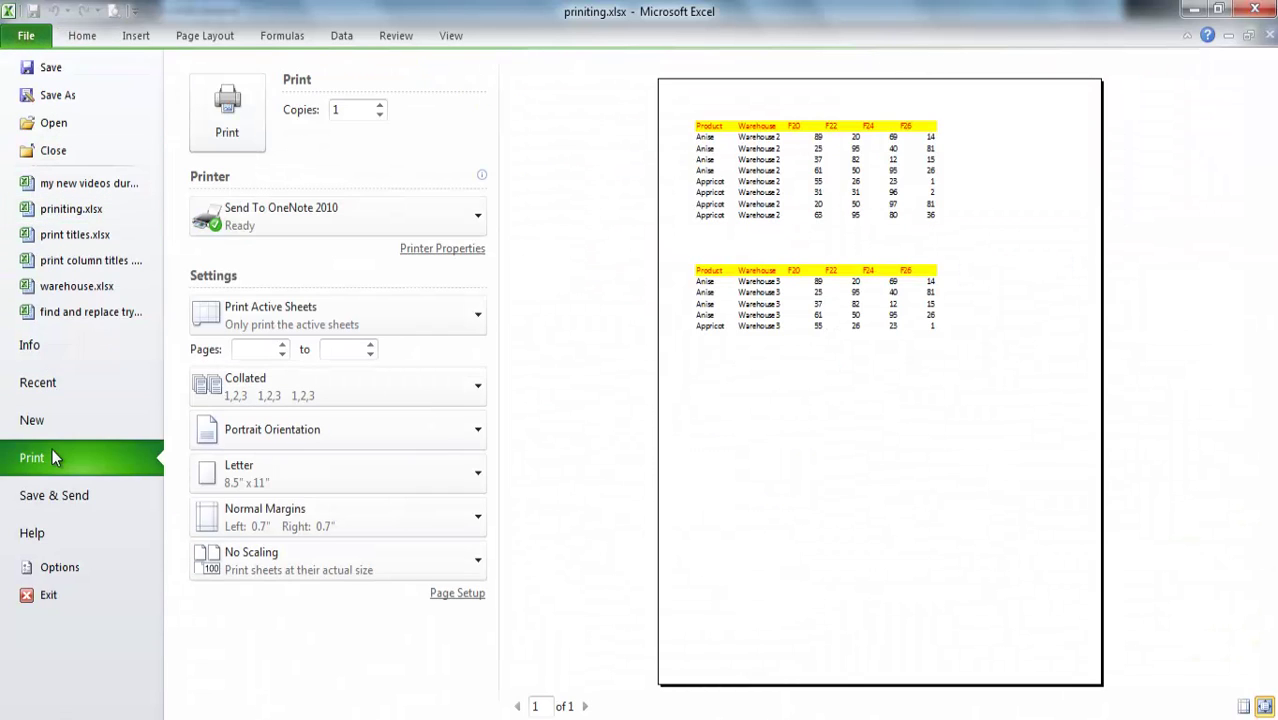
Set the print scope to Print Entire Workbook and page through the preview to the last page
left_click(470, 320)
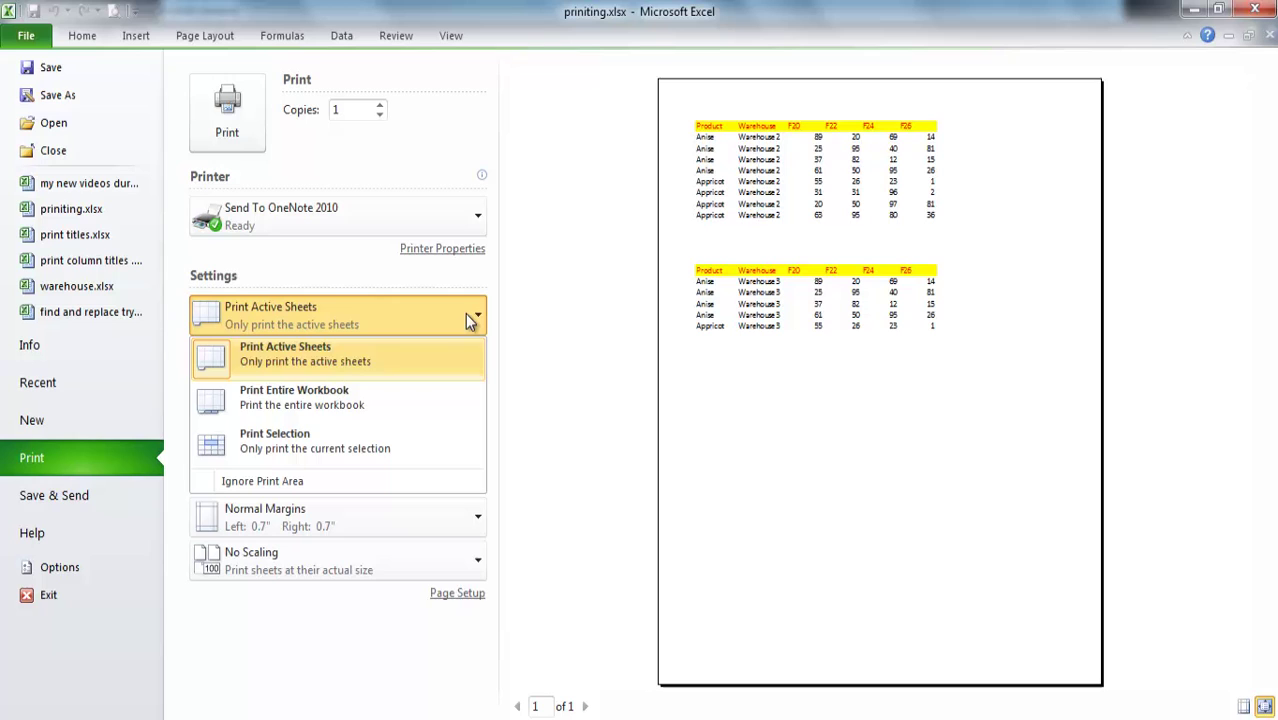
left_click(392, 401)
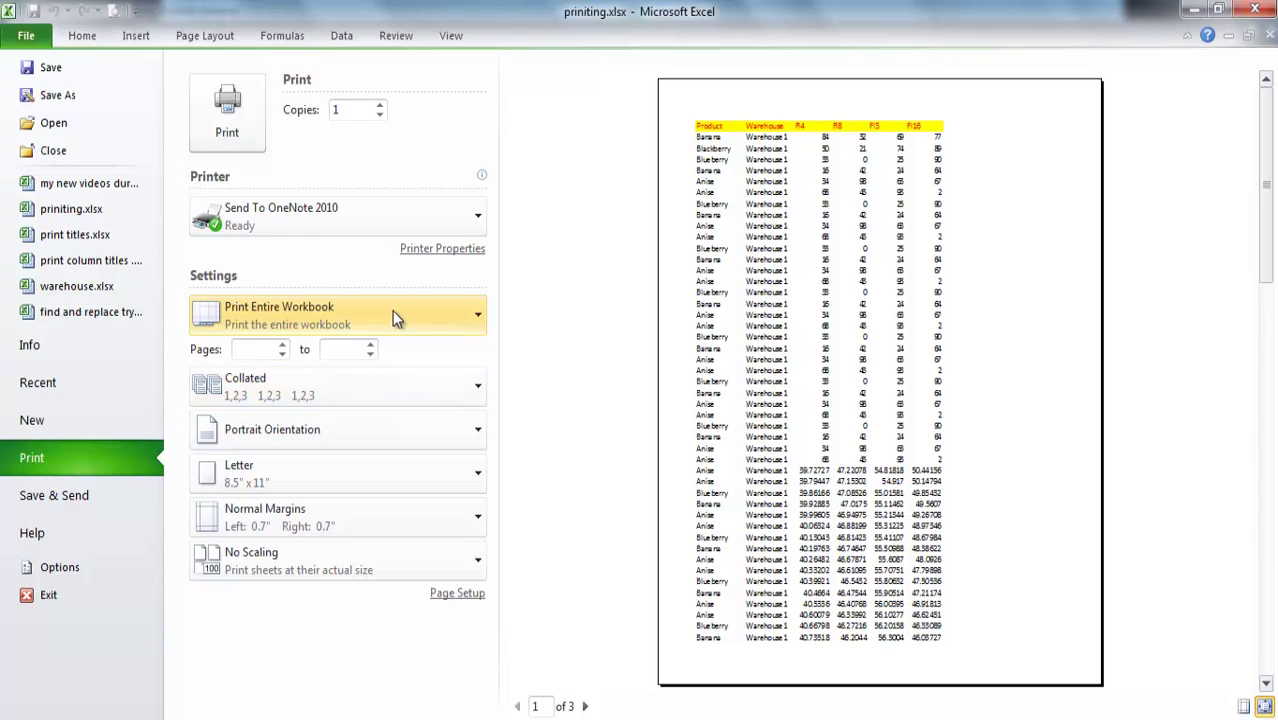
left_click(586, 706)
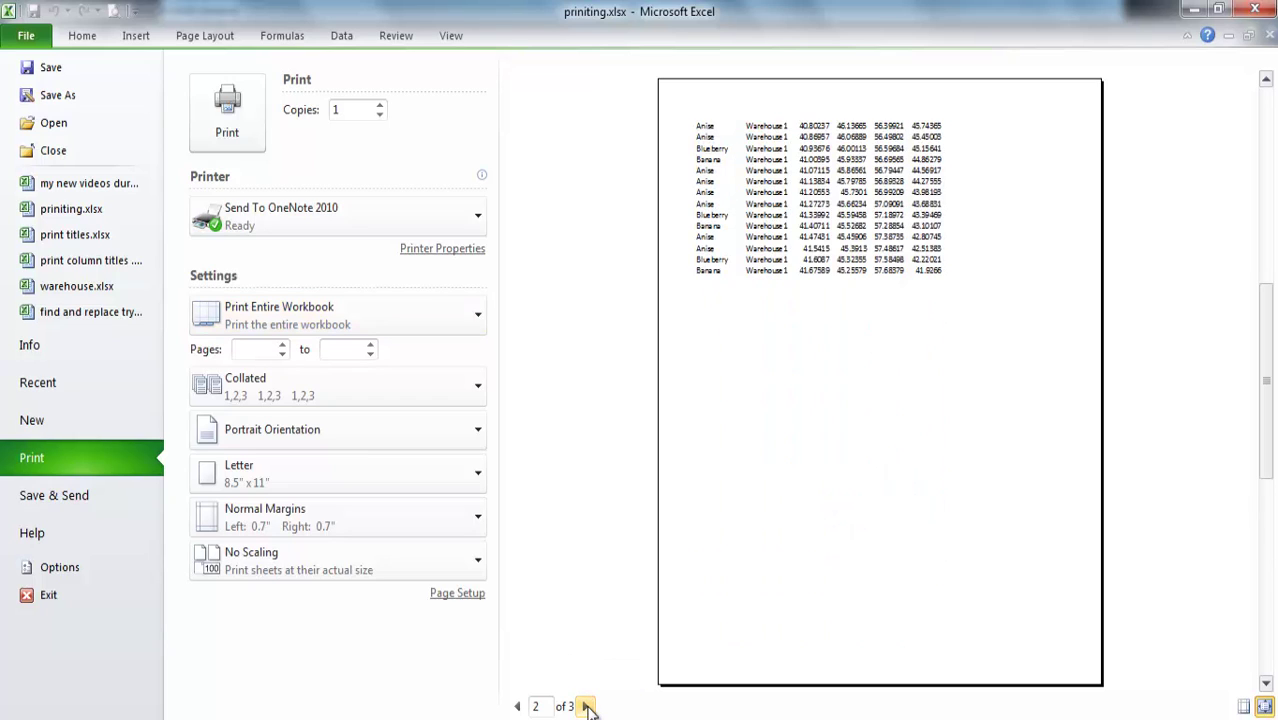
left_click(586, 706)
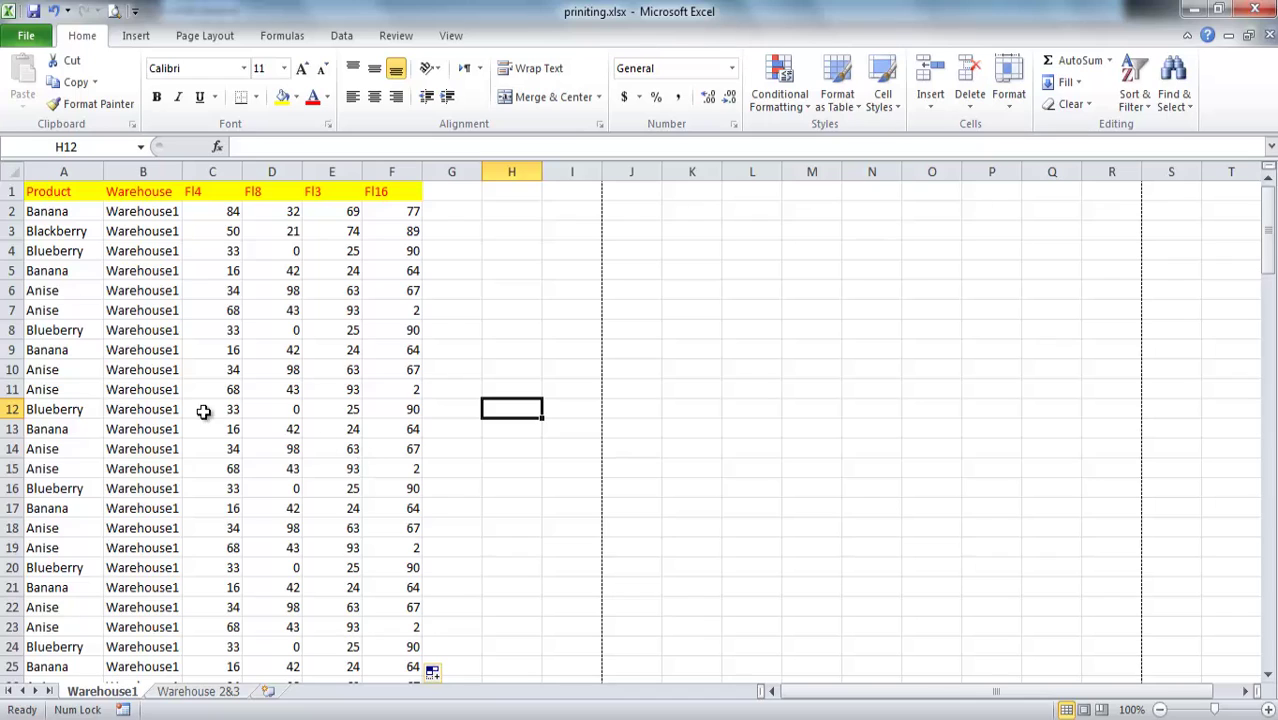
Sort the Warehouse1 data by the Product column from A to Z
left_click(77, 310)
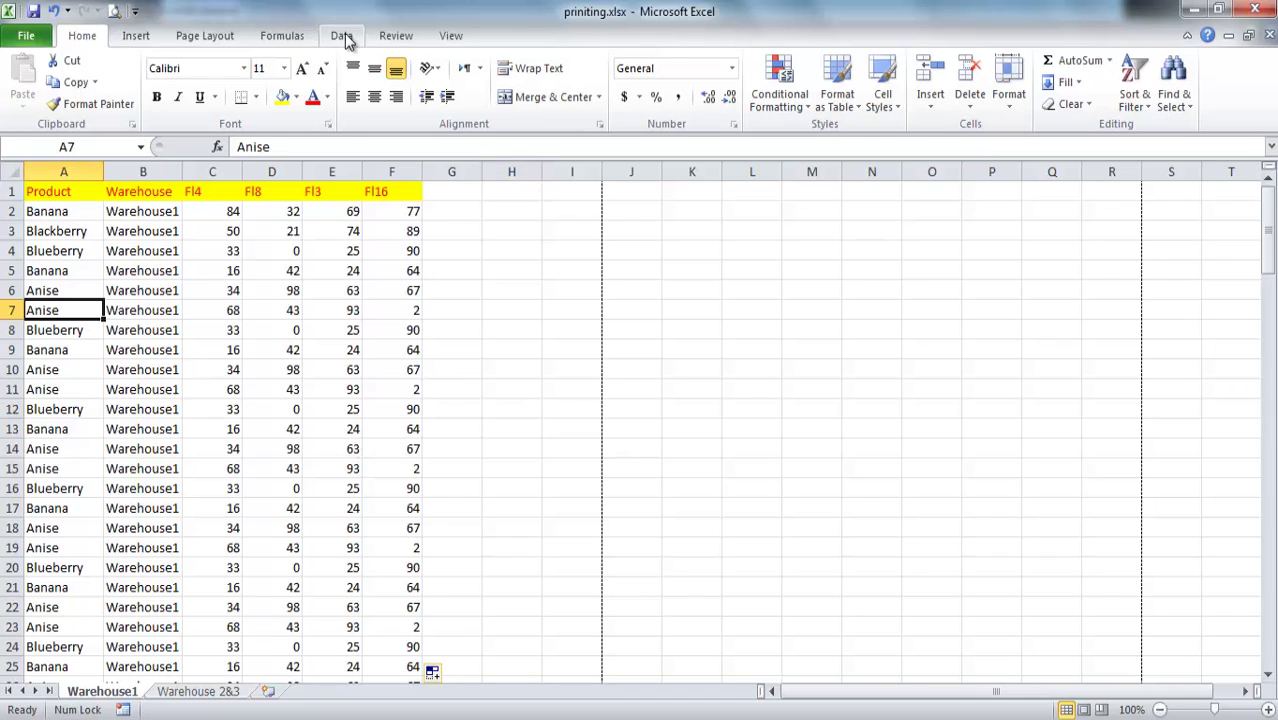
left_click(341, 36)
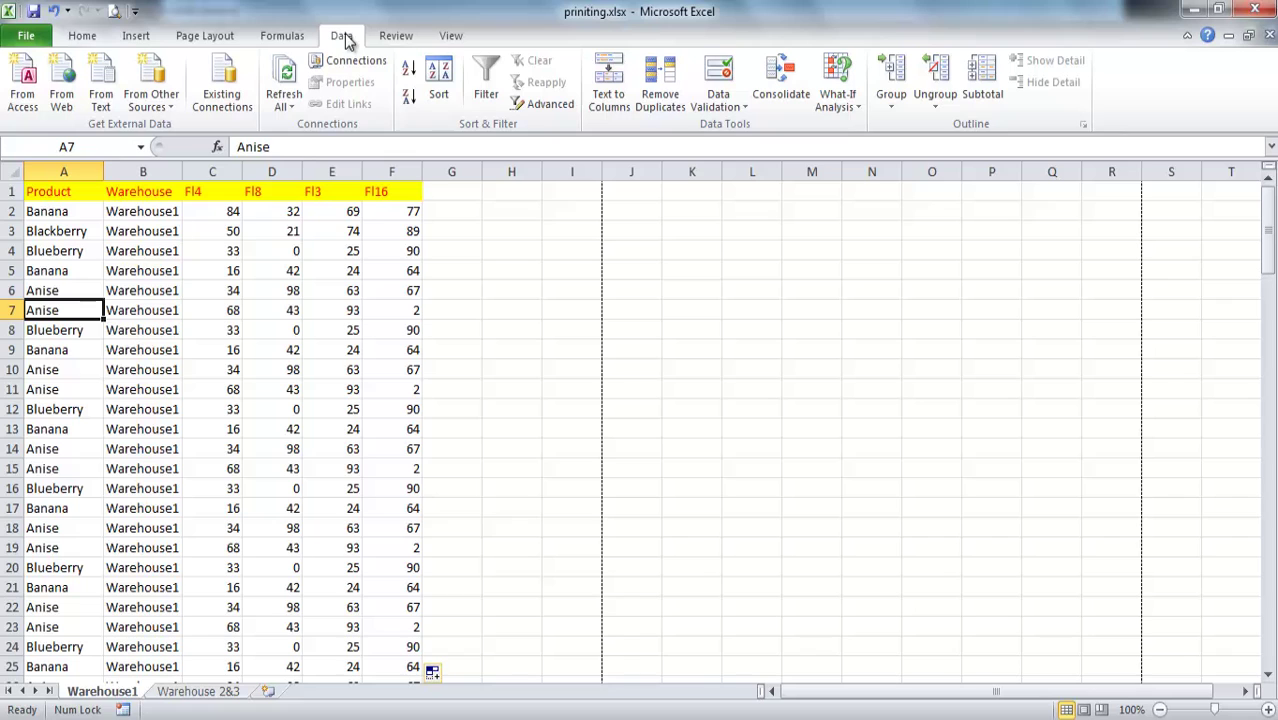
left_click(408, 73)
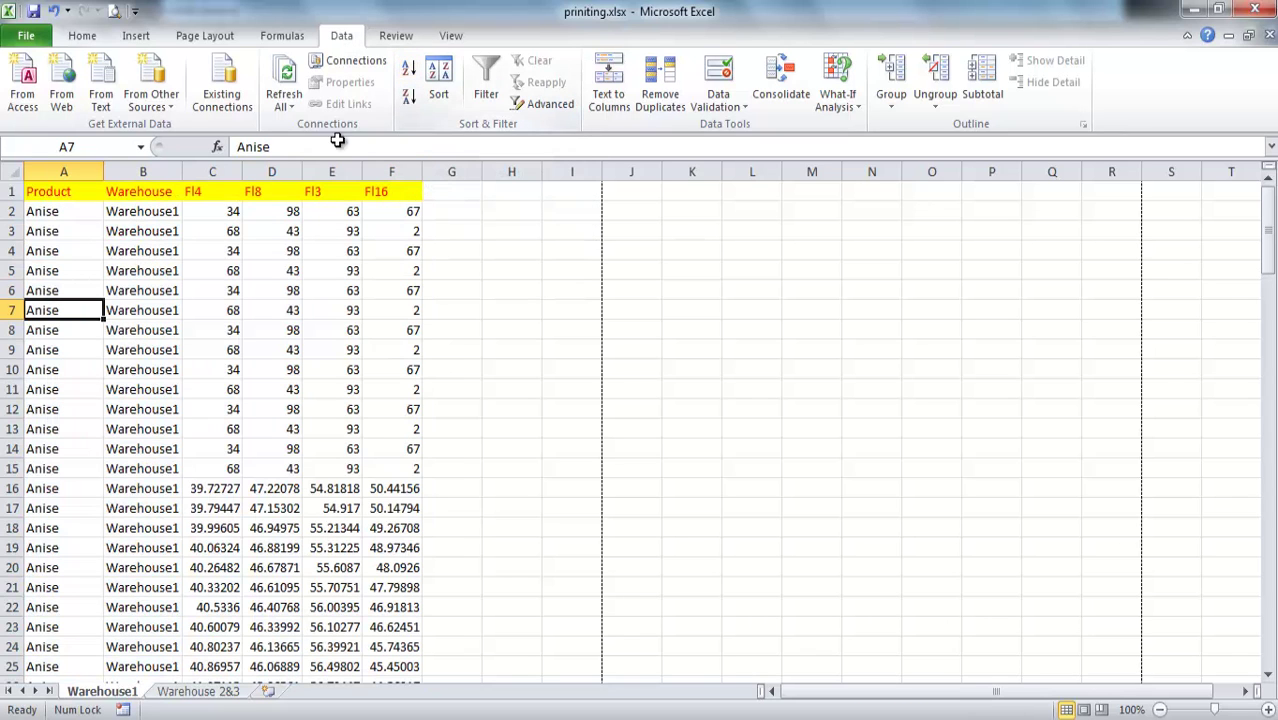
Select the Banana rows in A32:F46 on Warehouse1, set the print scope to Print Selection, and return to the worksheet
key("Down")
key("Down")
key("Down")
key("Down")
key("Down")
key("Down")
key("Down")
key("Down")
key("Down")
key("Down")
key("Down")
key("Down")
key("Down")
key("Down")
key("Down")
key("Down")
key("Down")
key("Down")
key("Down")
key("Down")
key("Down")
key("Down")
key("Down")
key("Down")
key("Down")
key("Down")
key("Down")
key("Down")
key("Down")
key("Down")
key("Down")
key("Down")
key("Down")
key("Down")
key("Down")
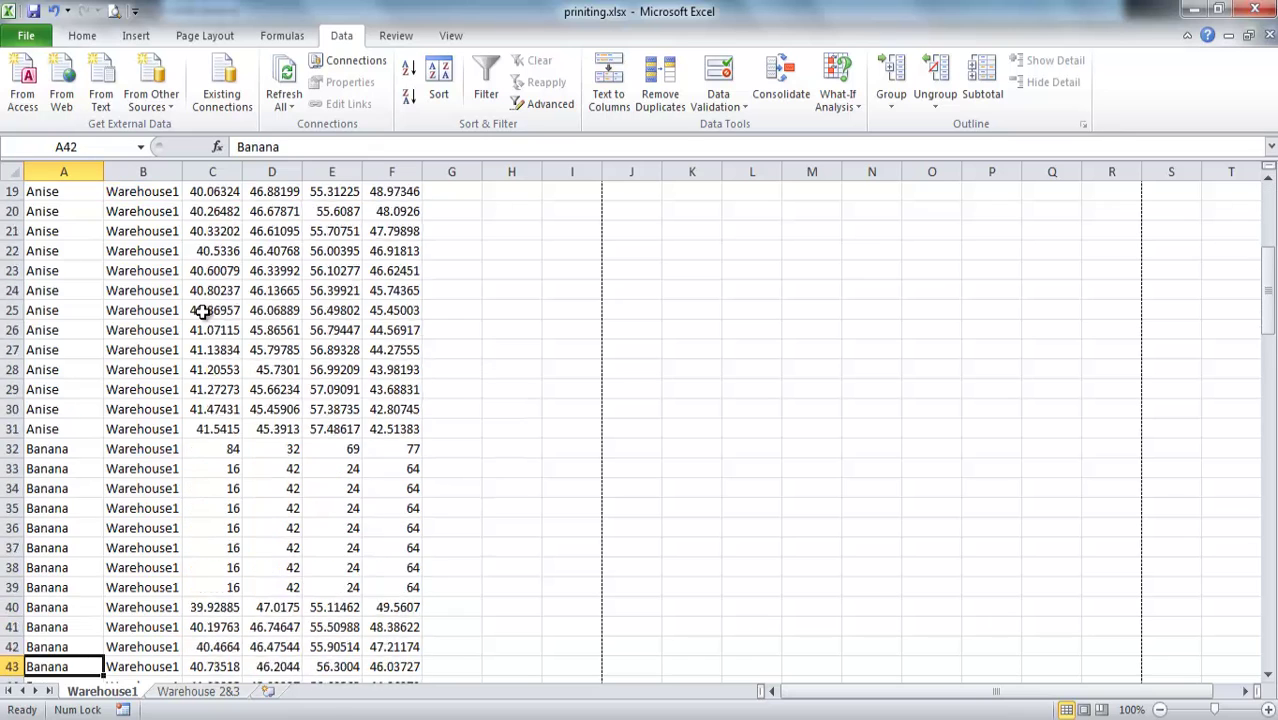
key("Down")
key("Down")
key("Down")
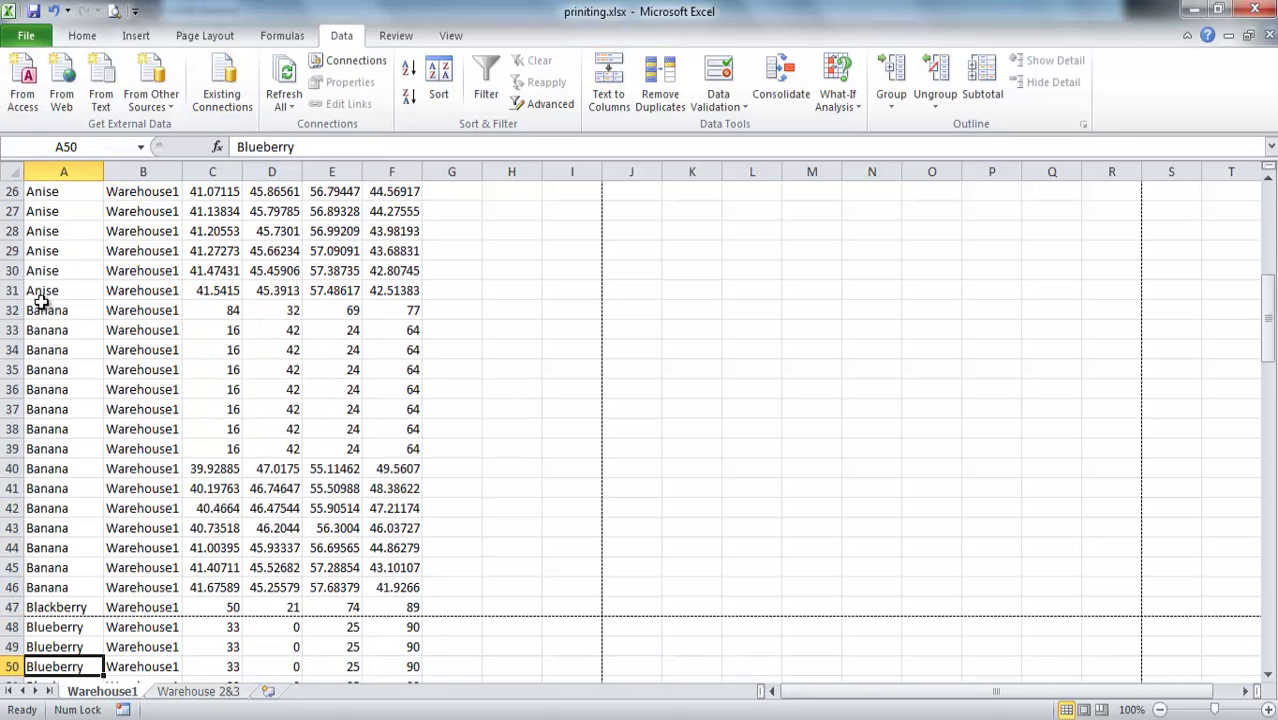
left_click_drag(38, 312, 290, 468)
left_click_drag(320, 527, 390, 593)
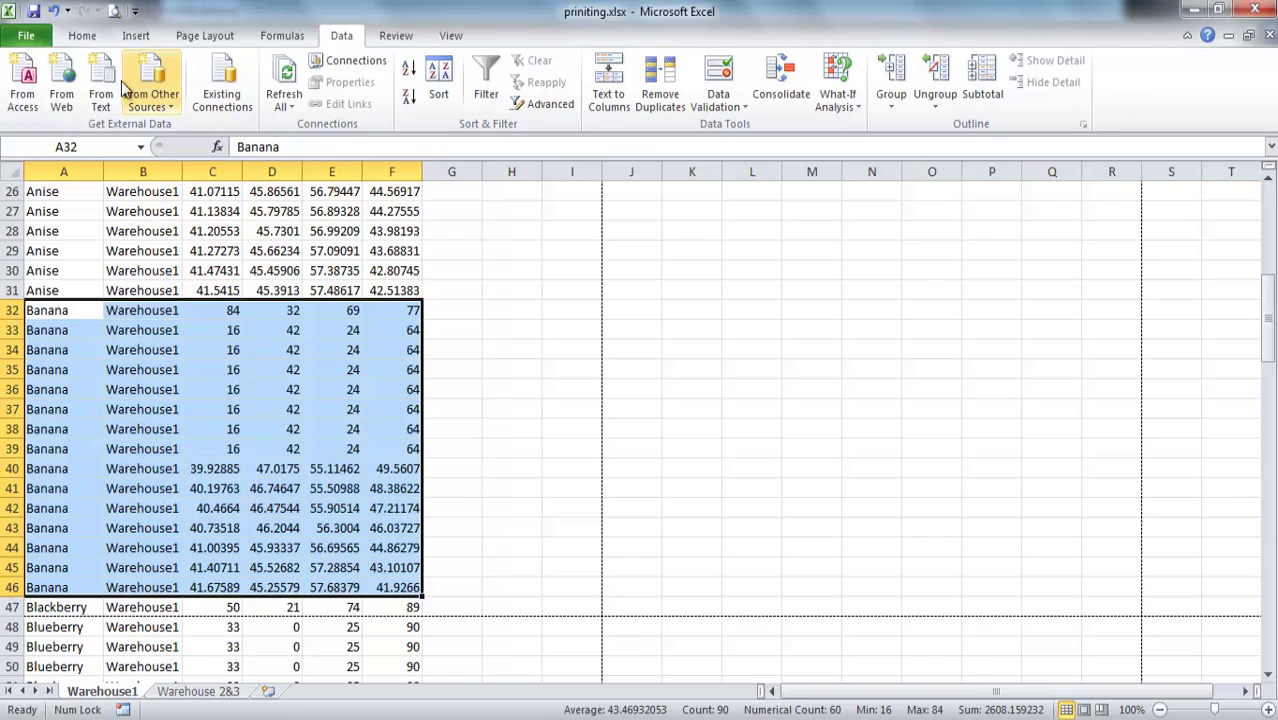
left_click(27, 38)
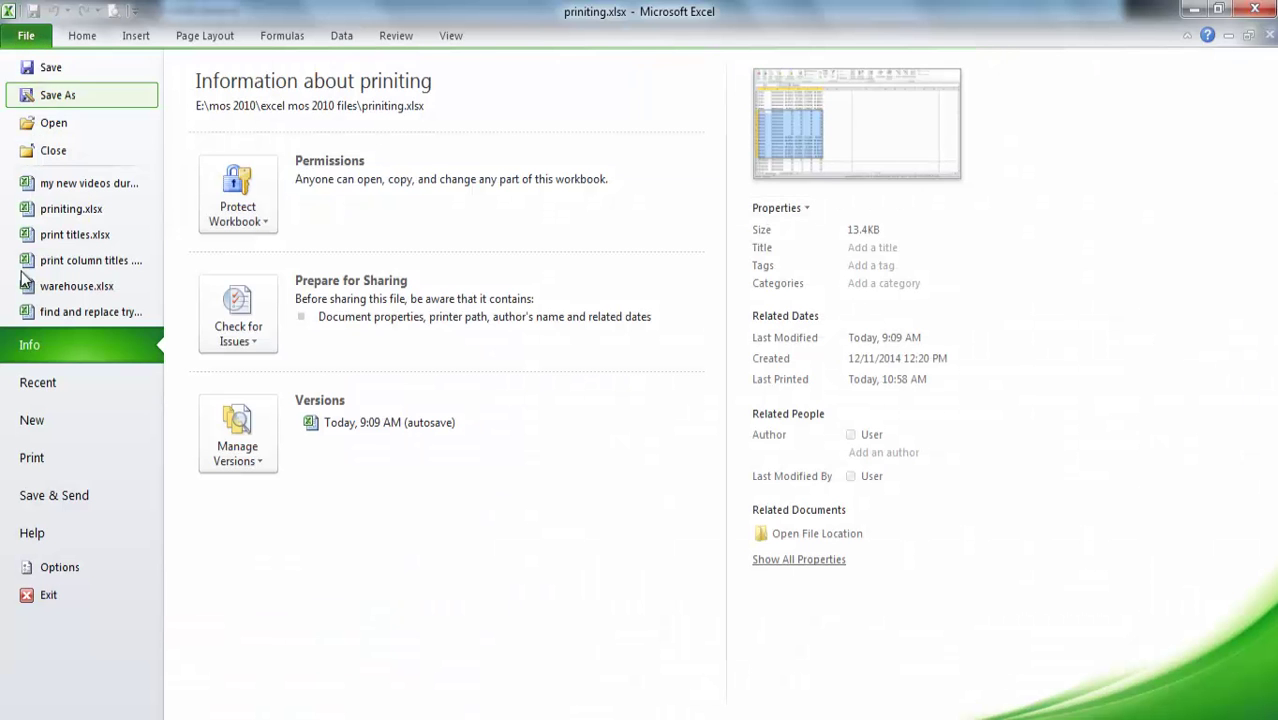
left_click(63, 459)
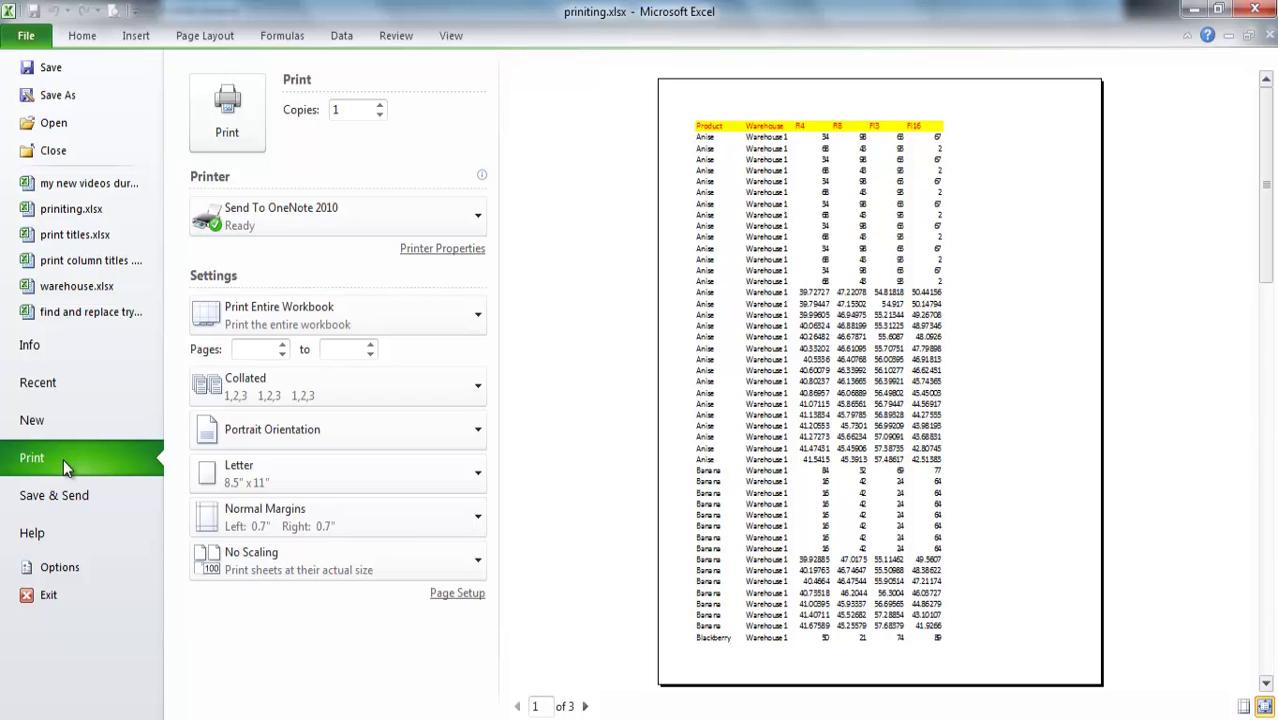
left_click(466, 318)
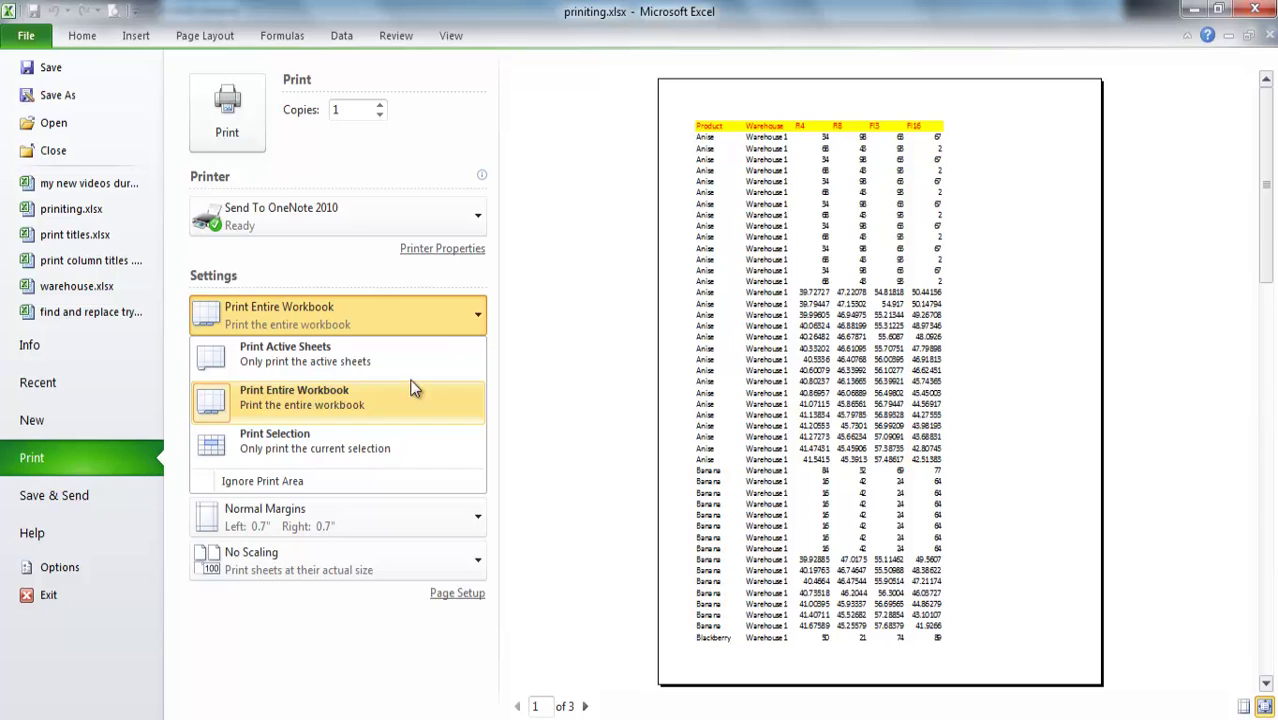
left_click(361, 451)
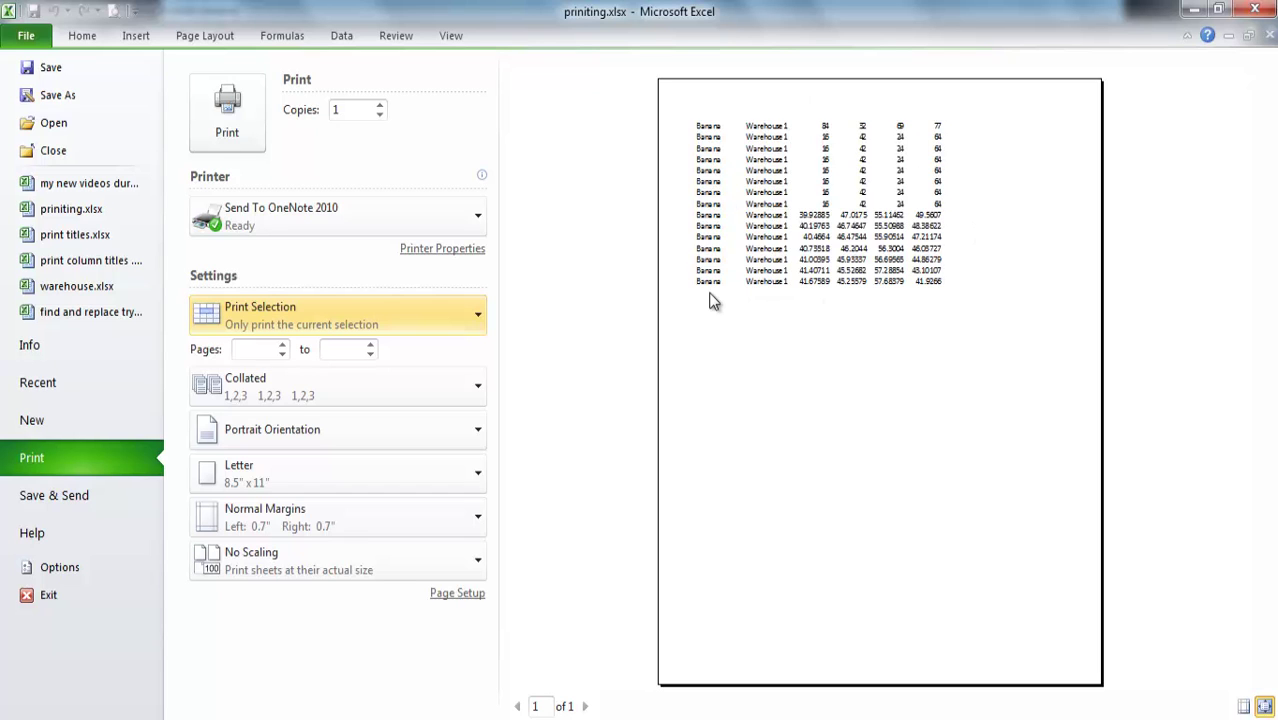
left_click(84, 36)
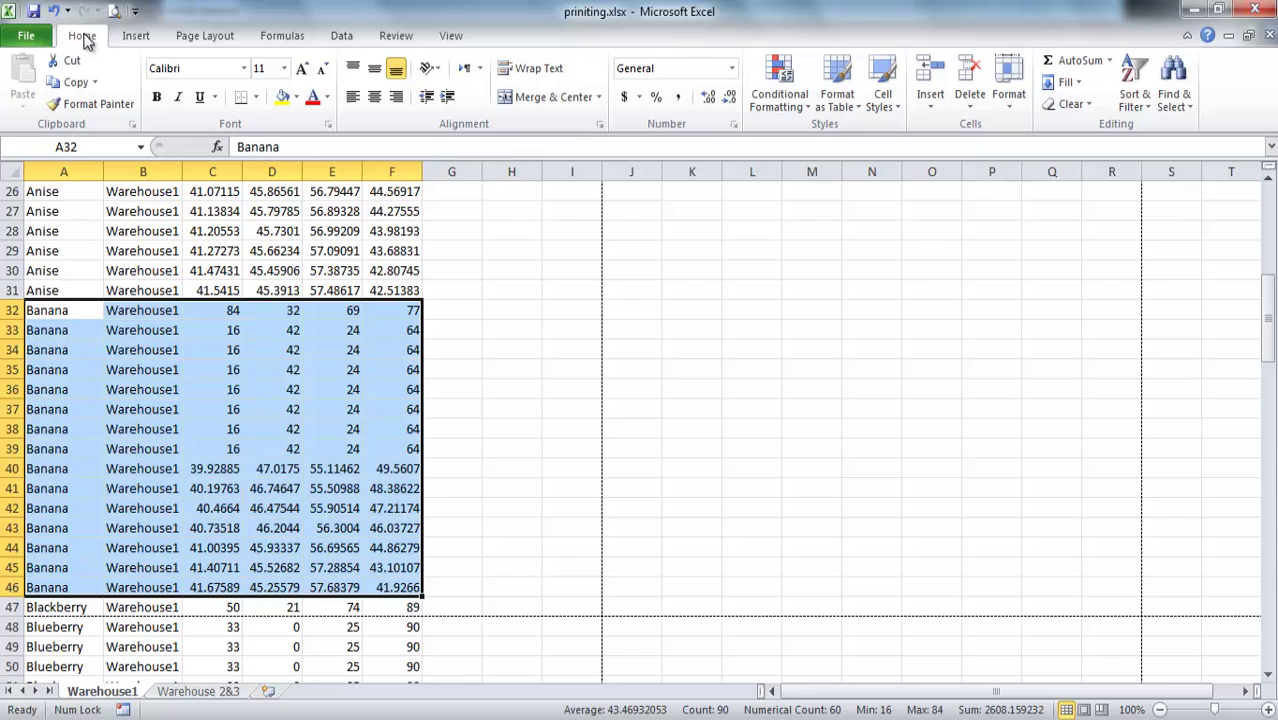
Format range A1:F9 on the Warehouse 2&3 sheet as a table with headers, using a blue Light style with gridlines
left_click(218, 694)
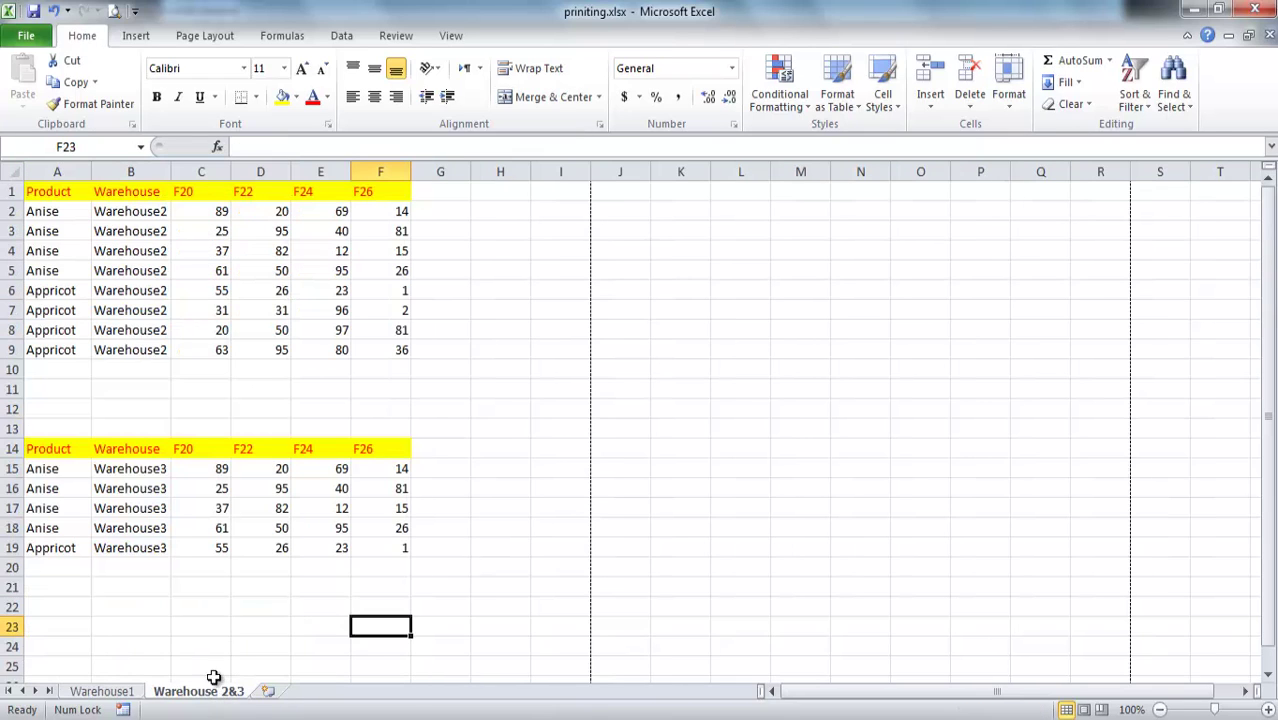
left_click(181, 312)
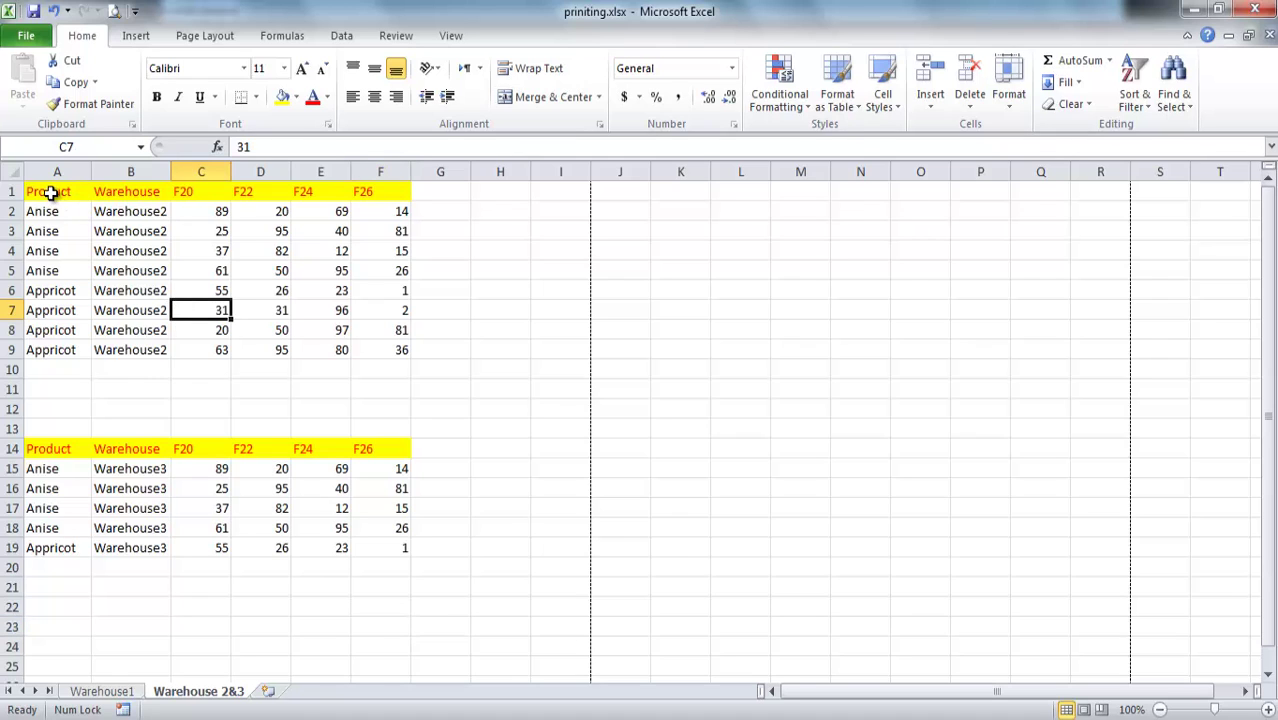
left_click_drag(60, 191, 399, 346)
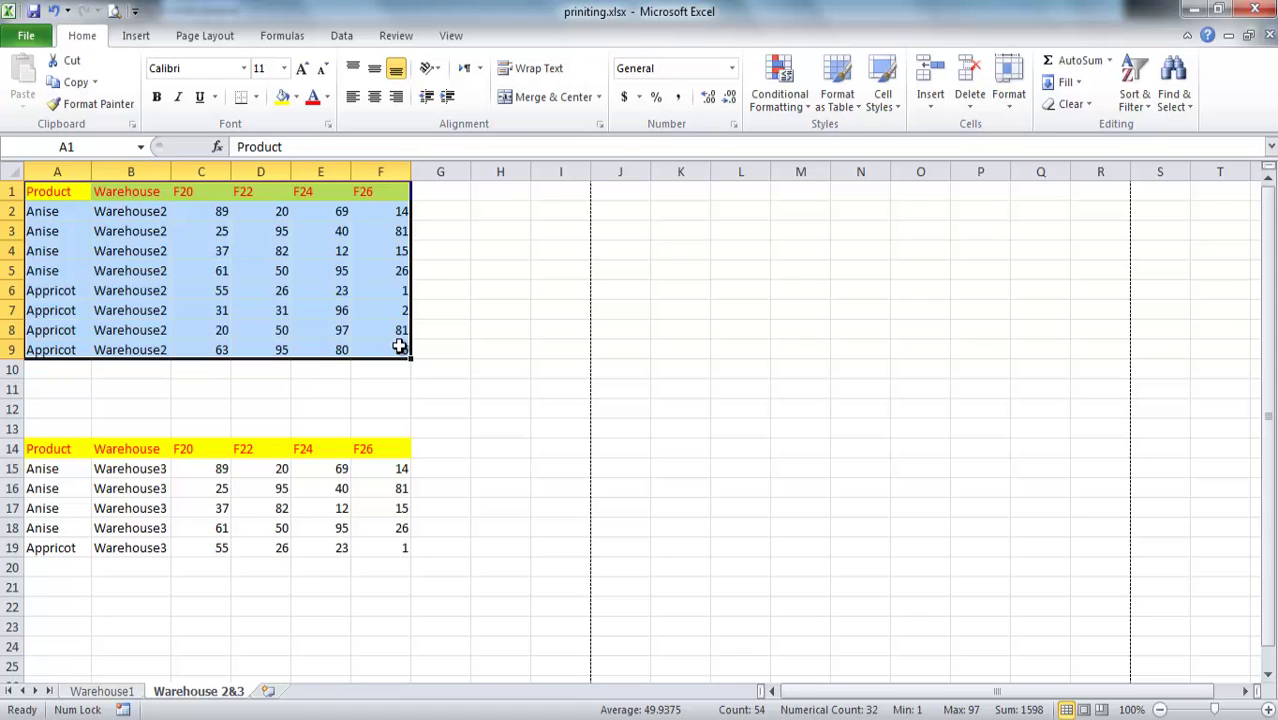
left_click(858, 110)
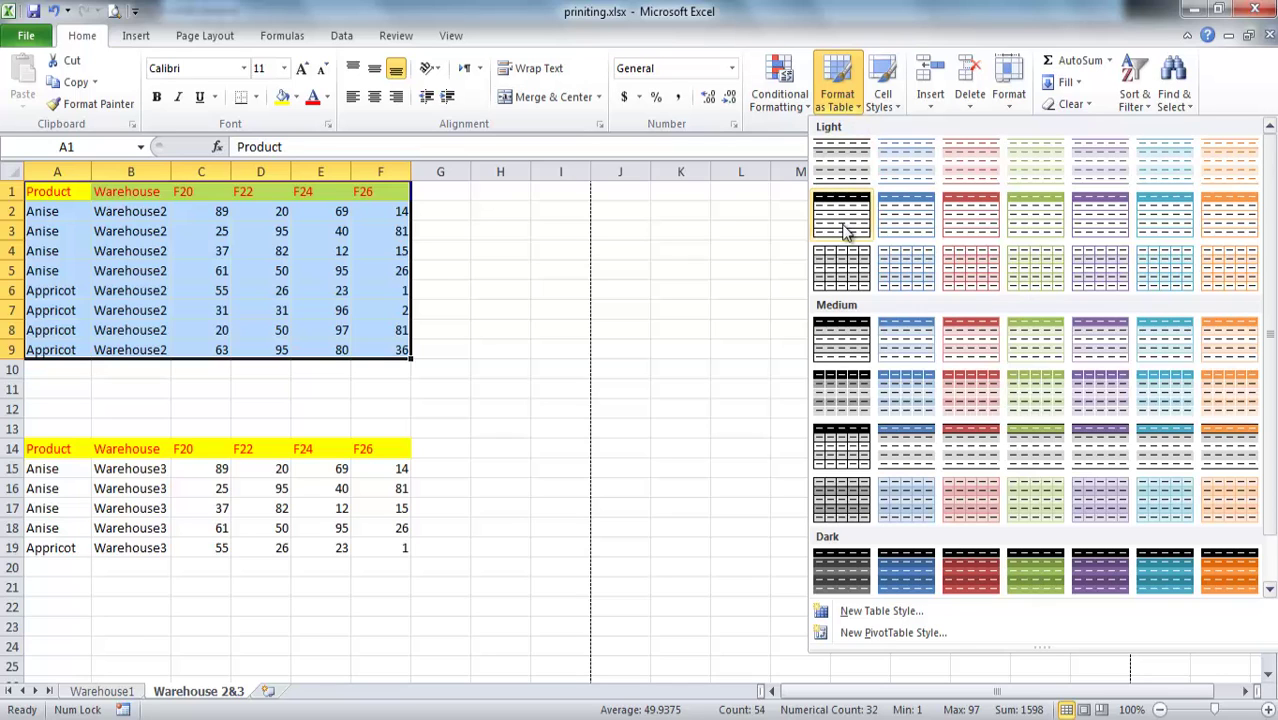
left_click(913, 266)
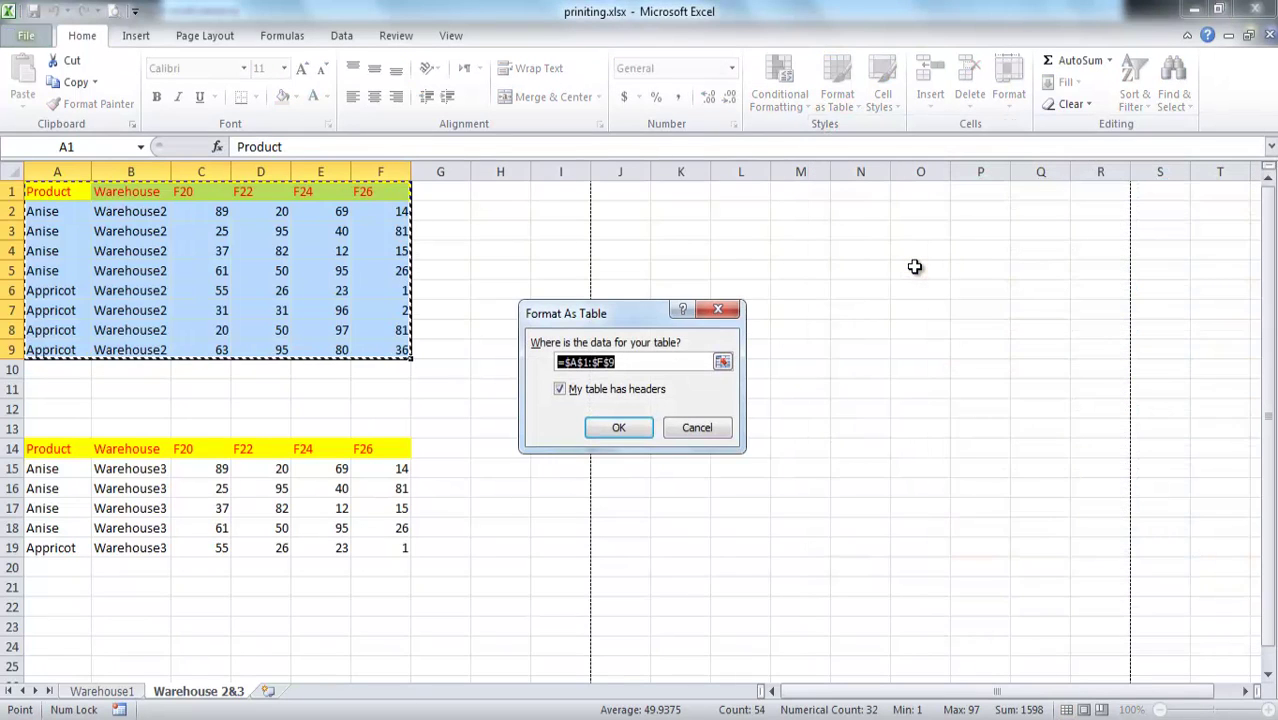
left_click(621, 427)
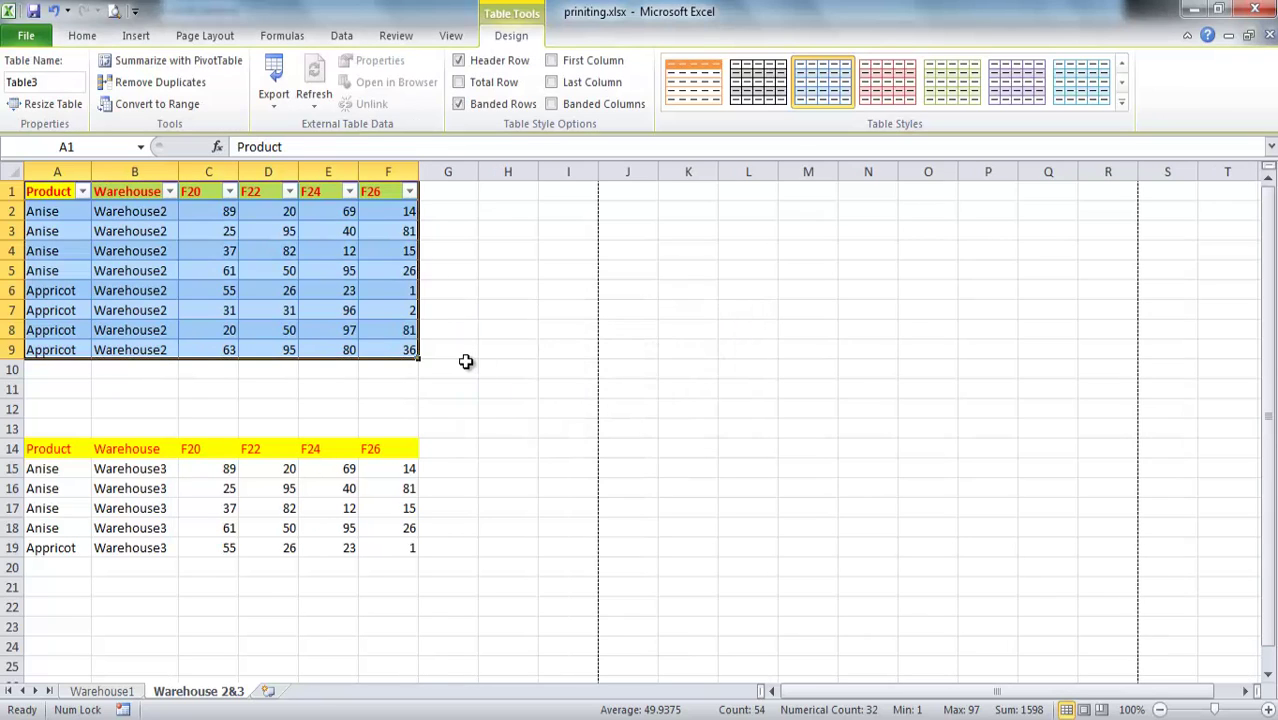
With a cell inside the Warehouse2 table active, set the print scope to Print Selected Table
left_click(341, 318)
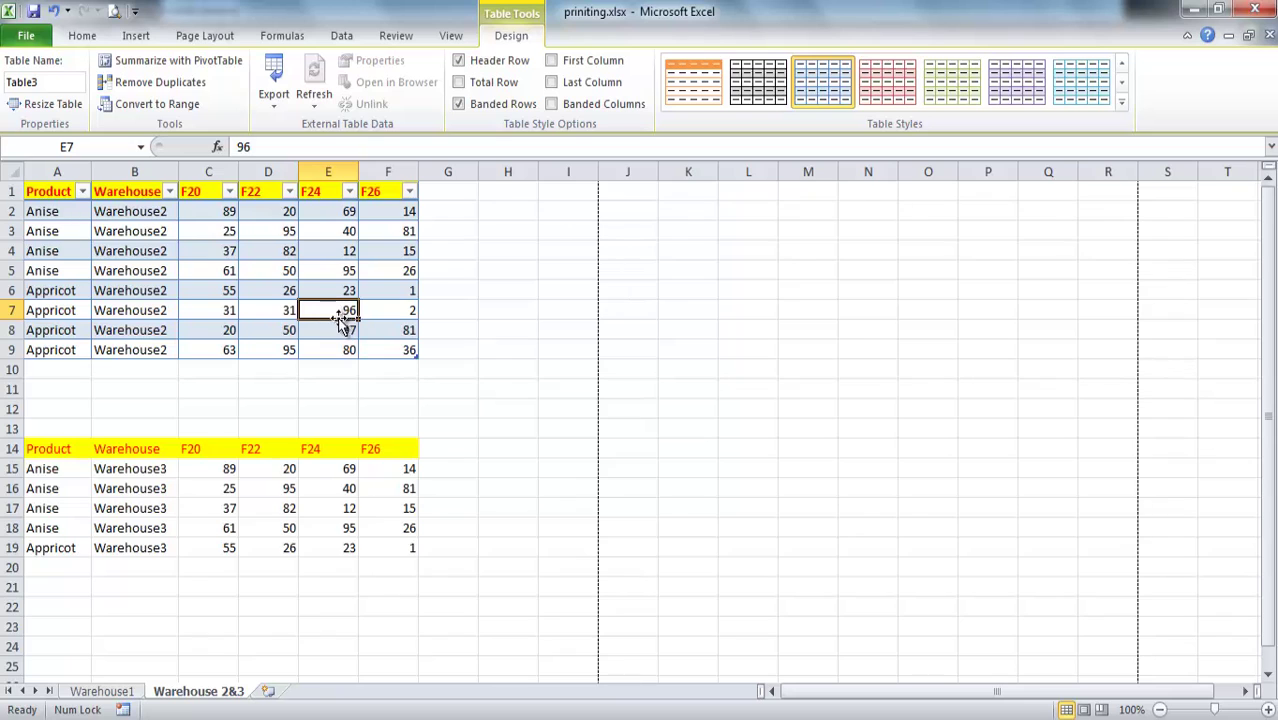
left_click(199, 284)
left_click(262, 234)
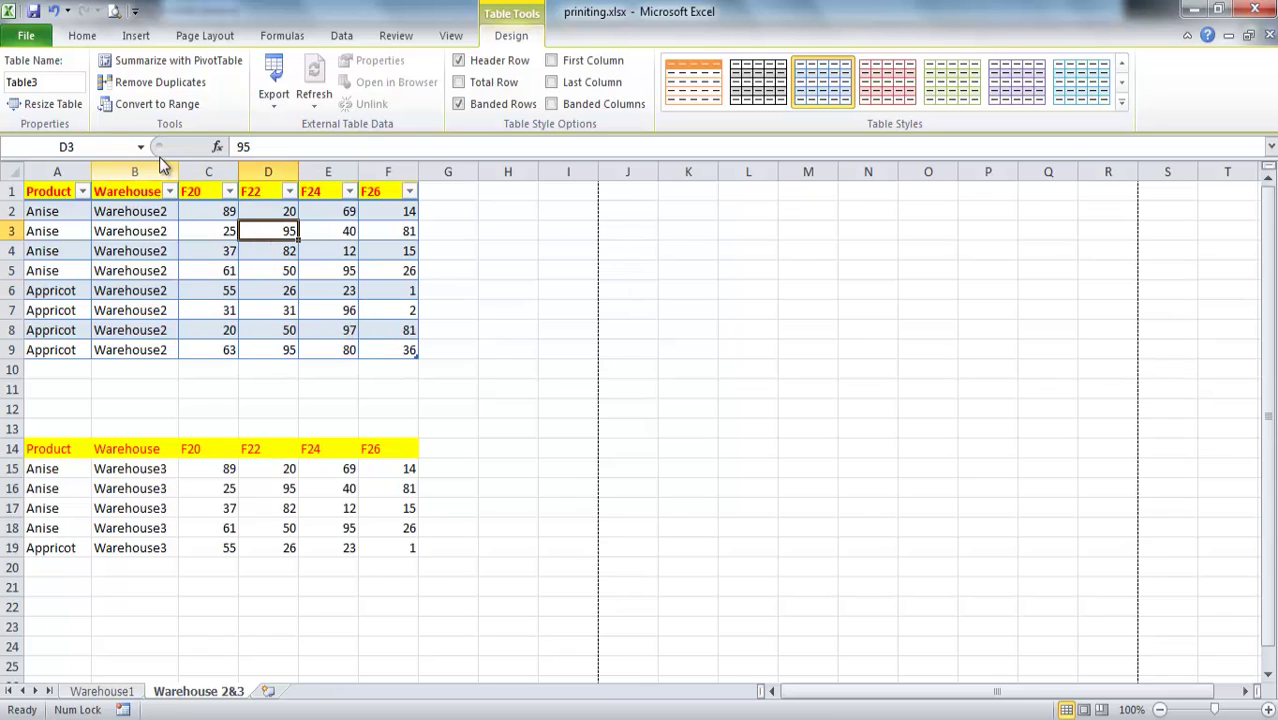
left_click(31, 38)
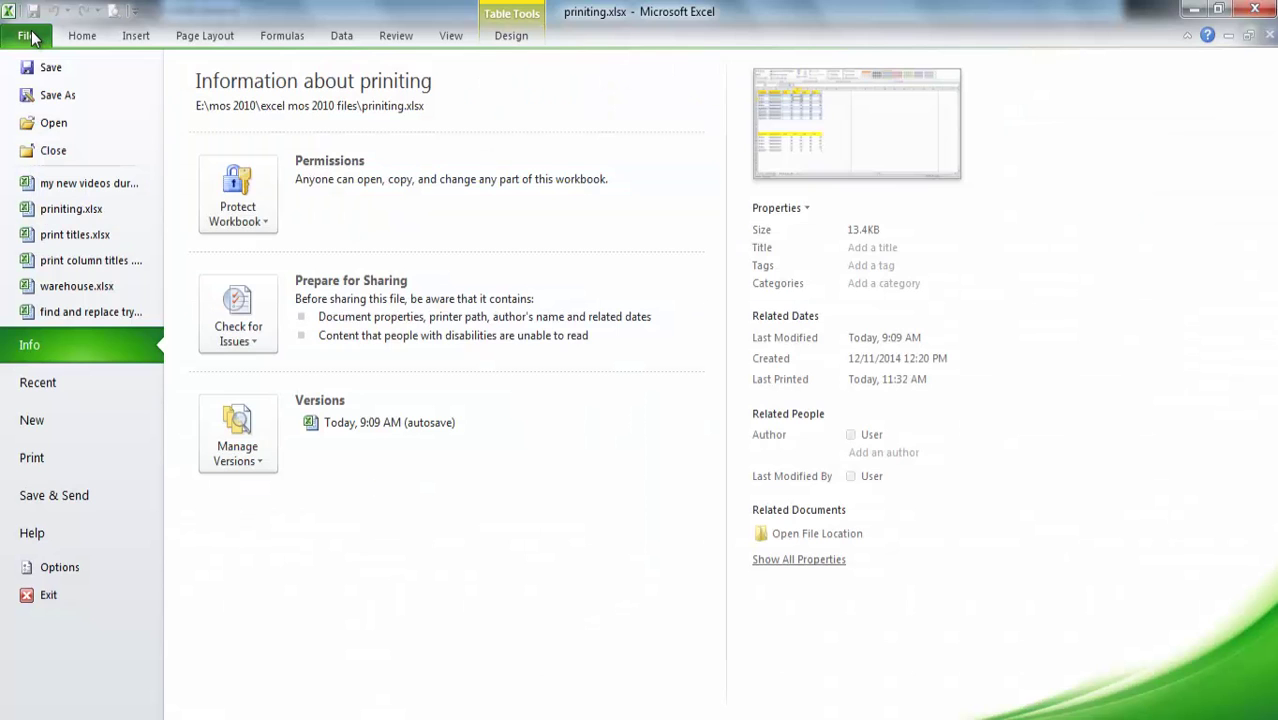
left_click(57, 460)
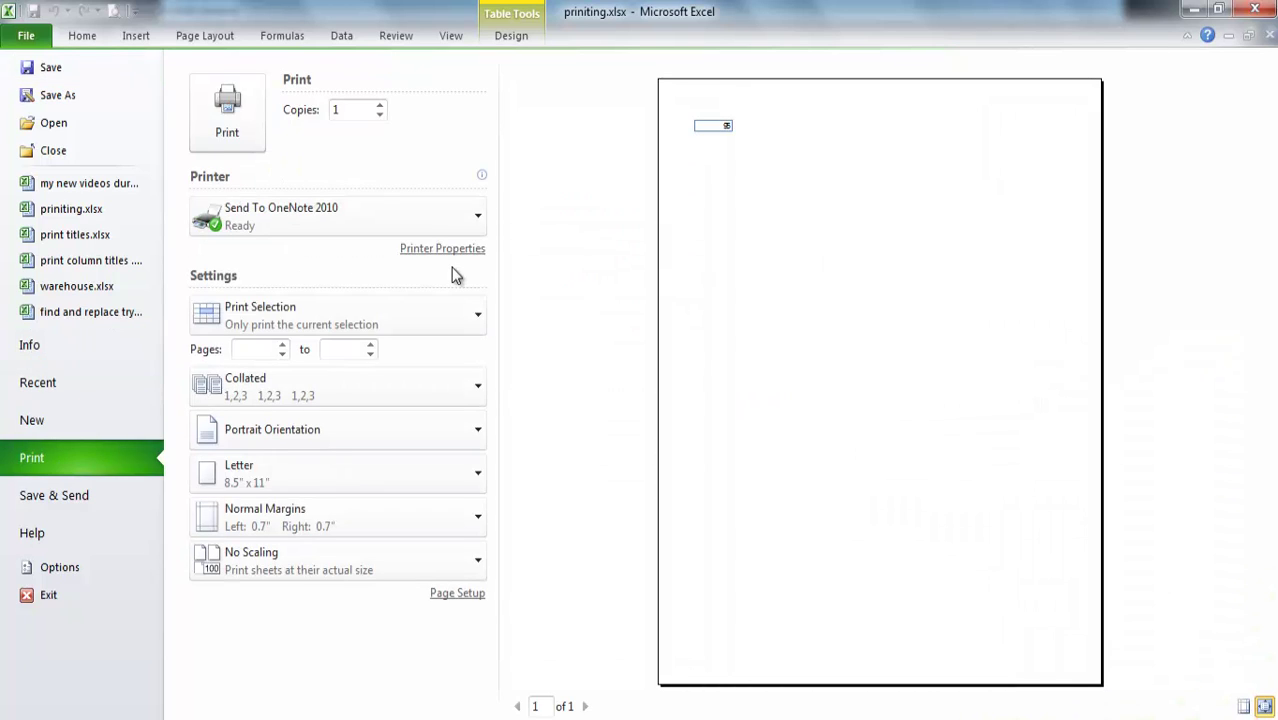
left_click(469, 316)
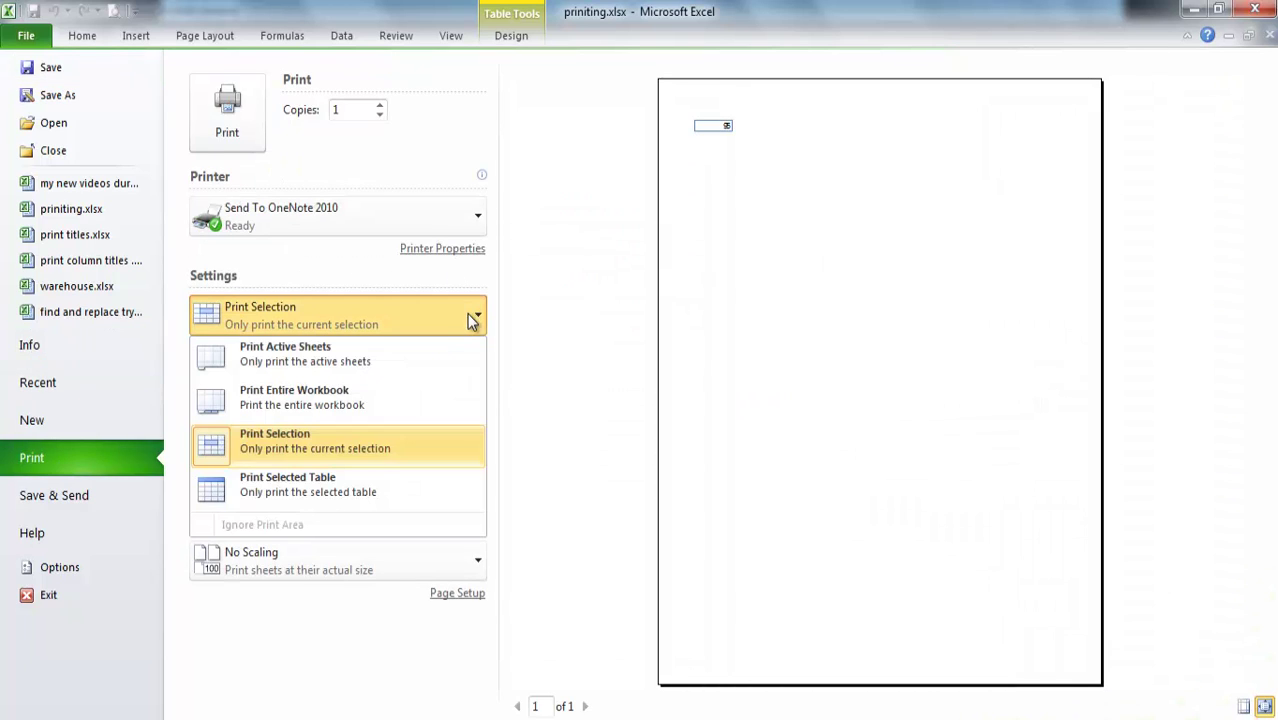
left_click(295, 487)
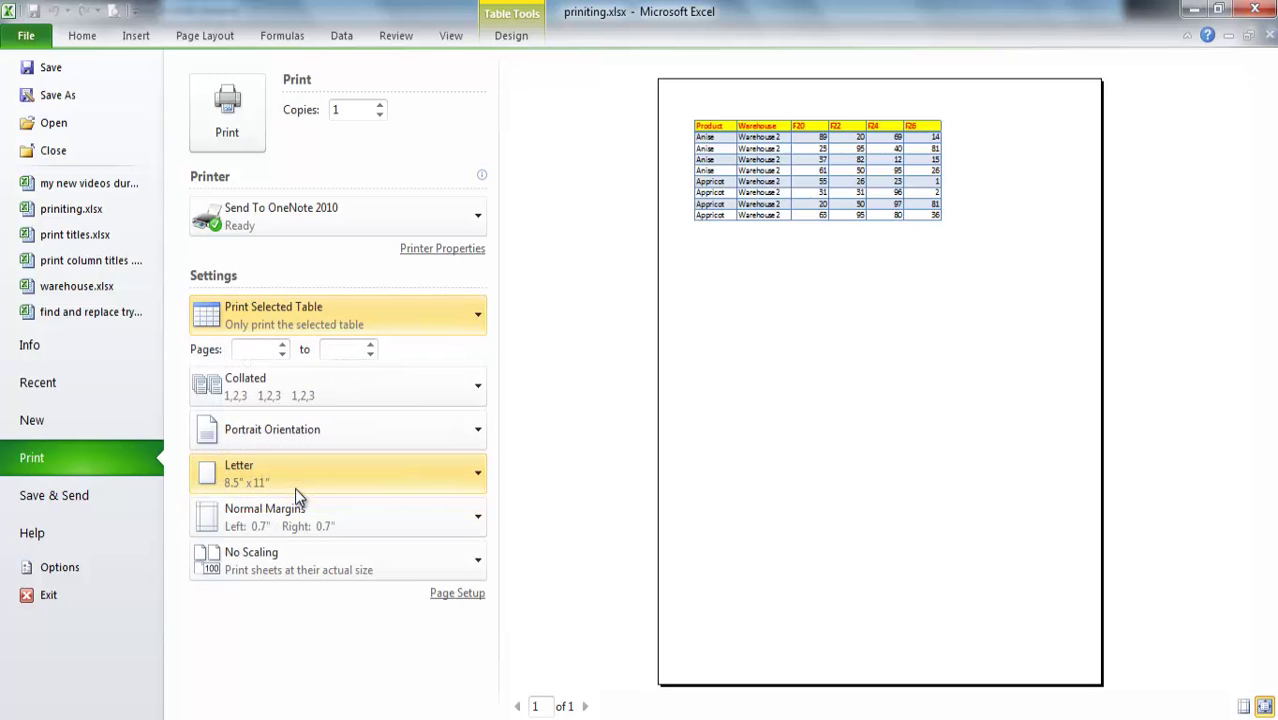